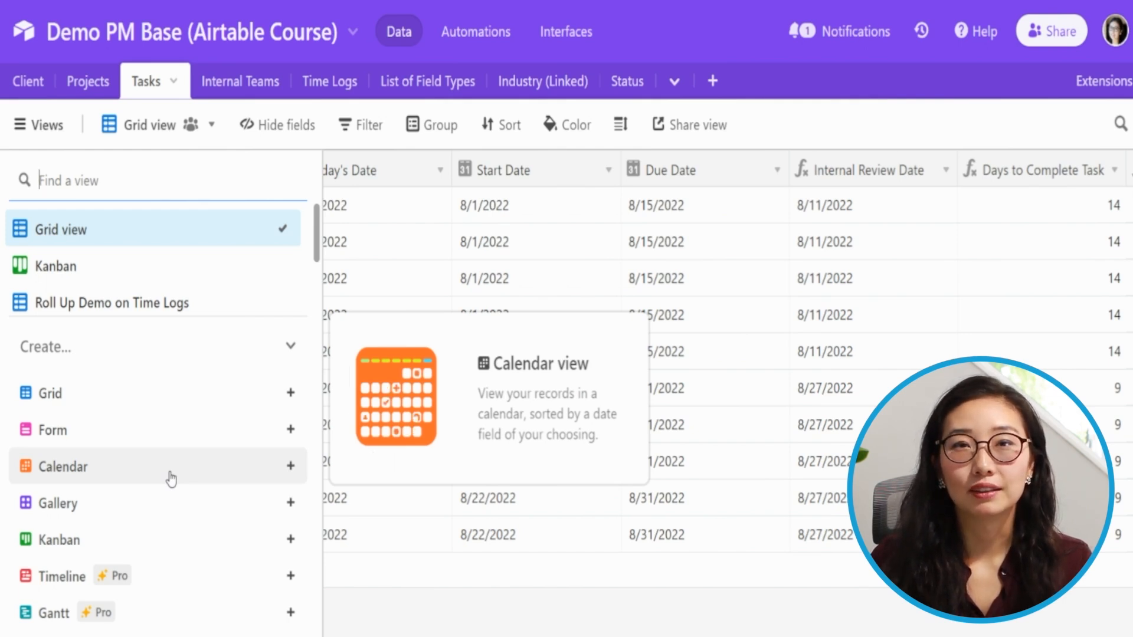
- Create a new collaborative Calendar view named "Due Date"
click(171, 478)
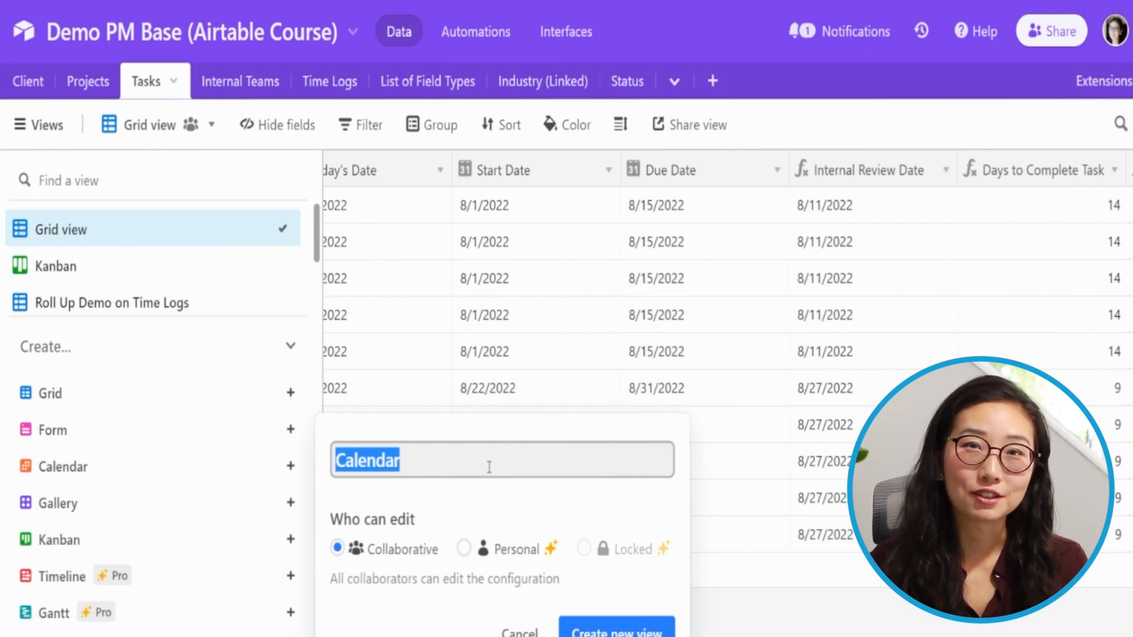
text(Due Date)
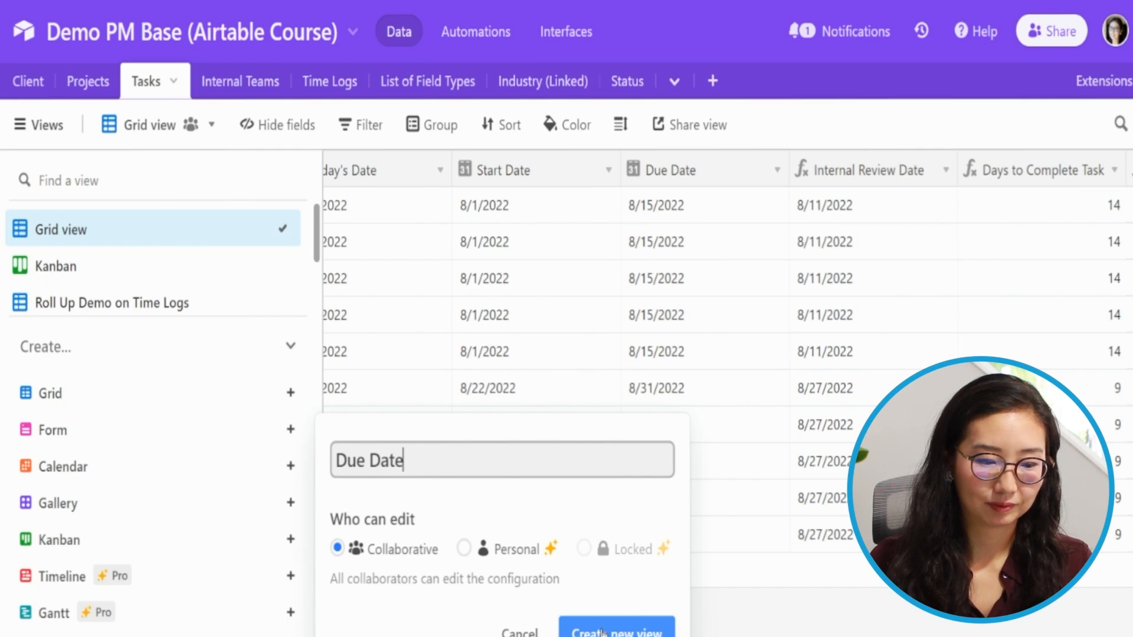
click(603, 633)
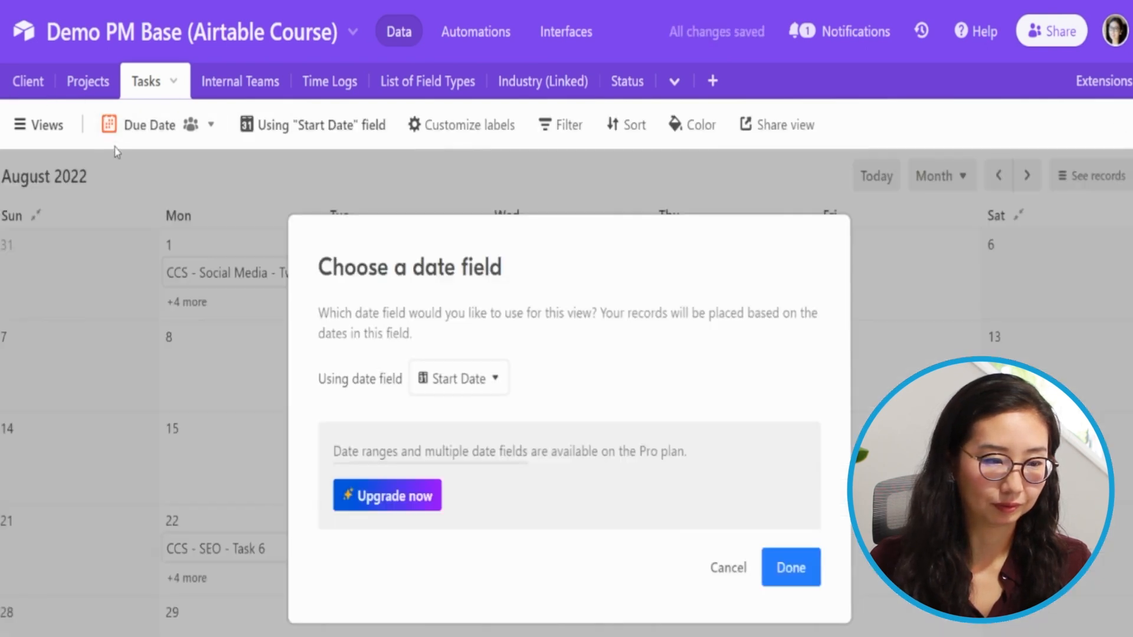
- Set the calendar view to place records by the Due Date field
click(33, 125)
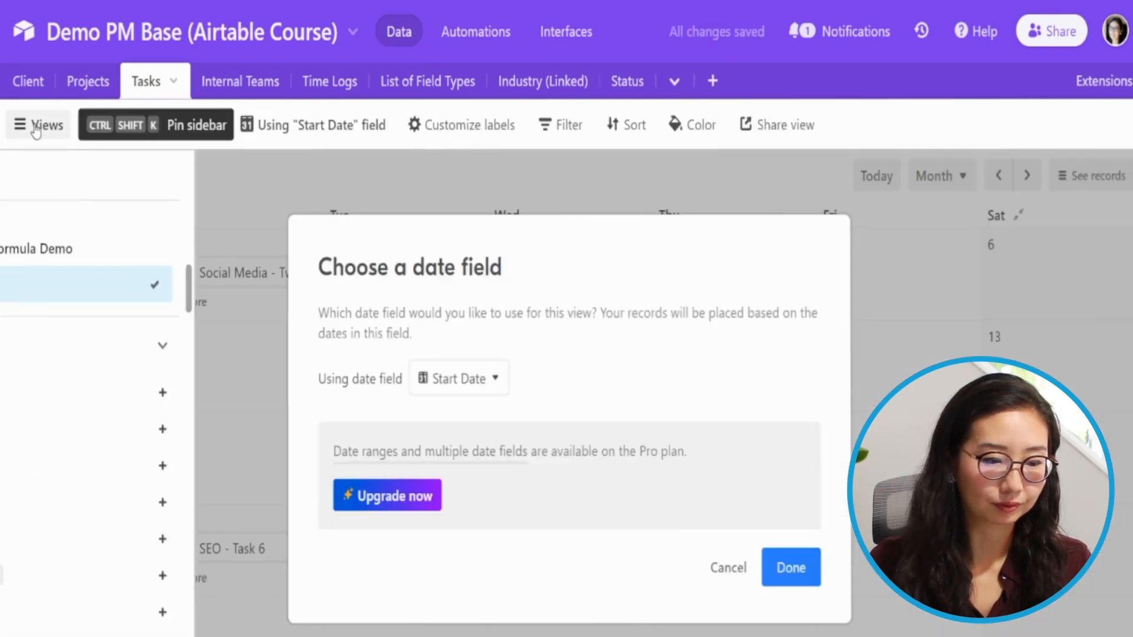
click(461, 379)
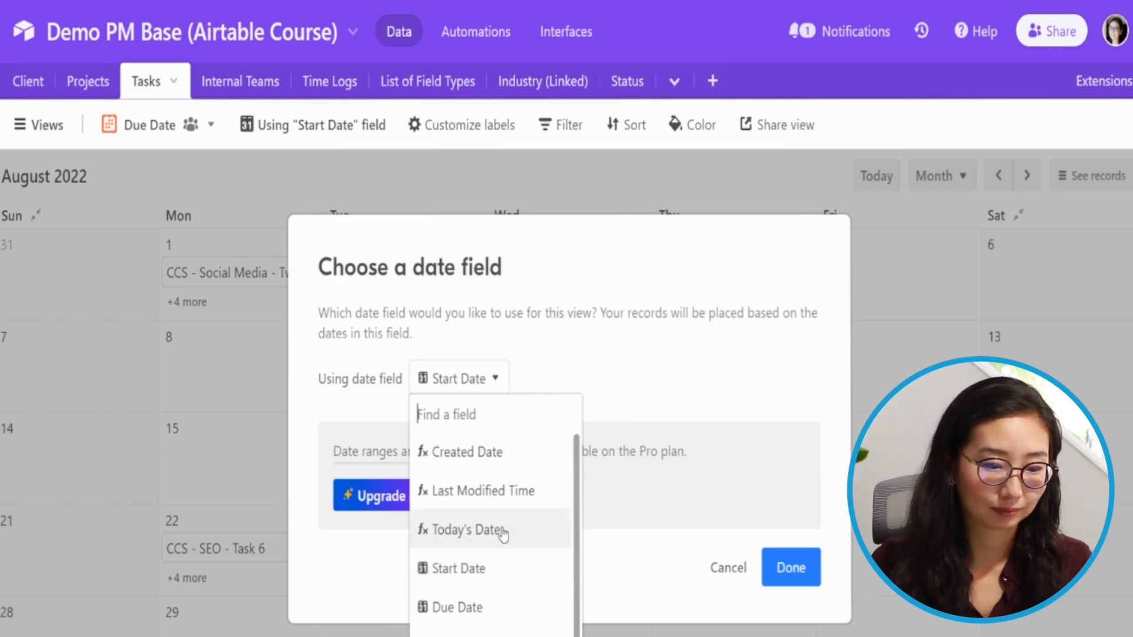
click(471, 607)
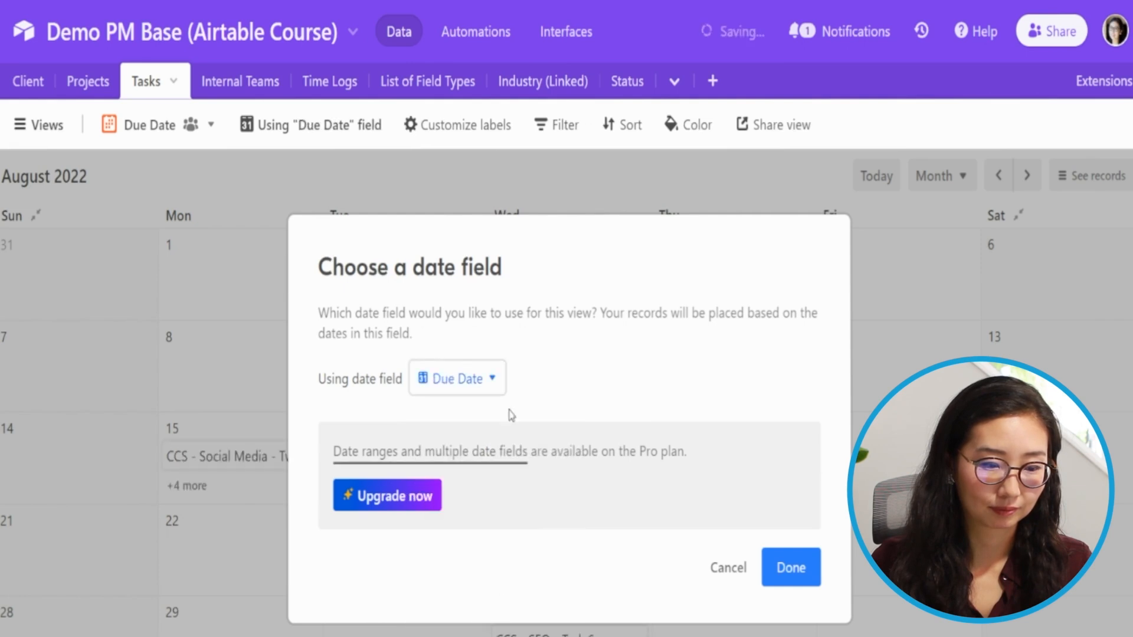
click(791, 570)
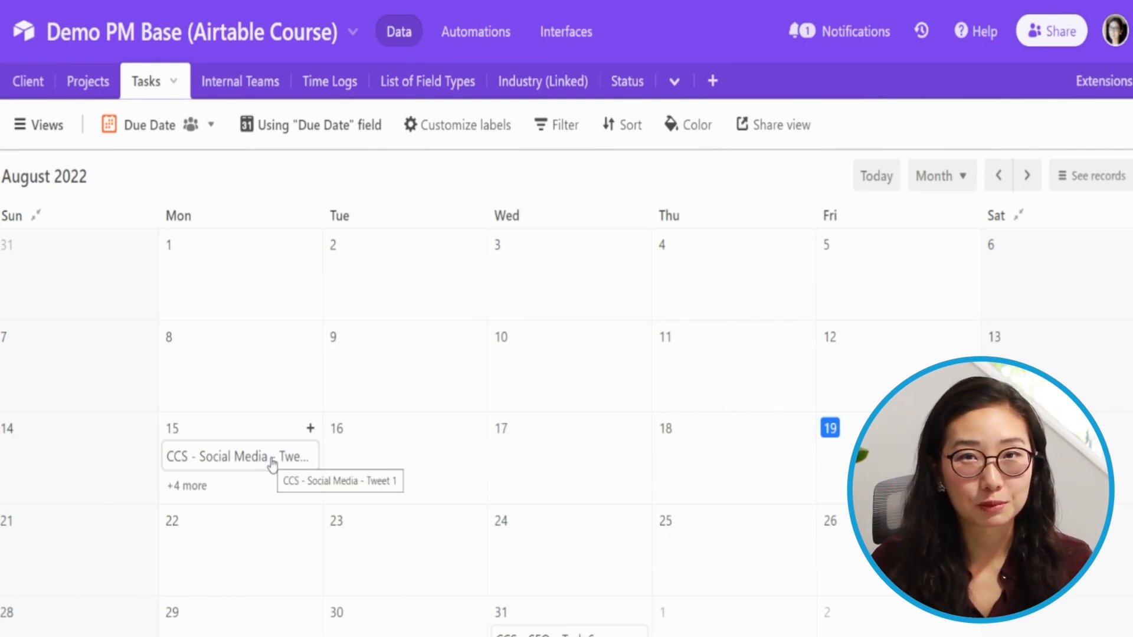
- Reschedule Social Media records from August 15 to later days, including August 17, 18 and 25
drag(272, 463, 551, 475)
drag(221, 458, 732, 463)
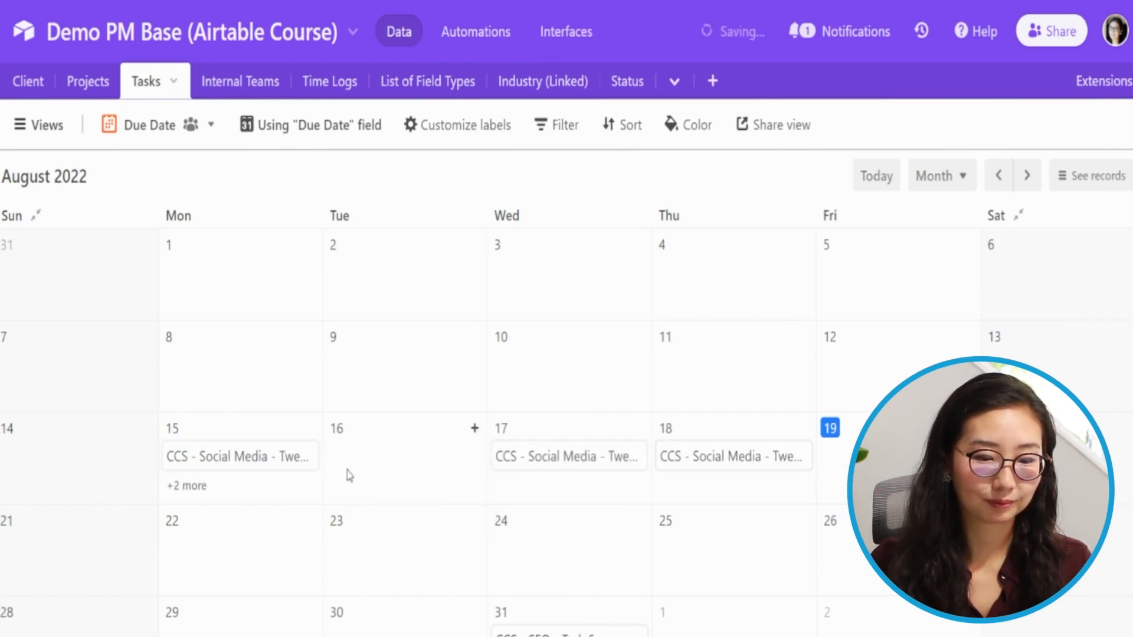
drag(233, 458, 732, 549)
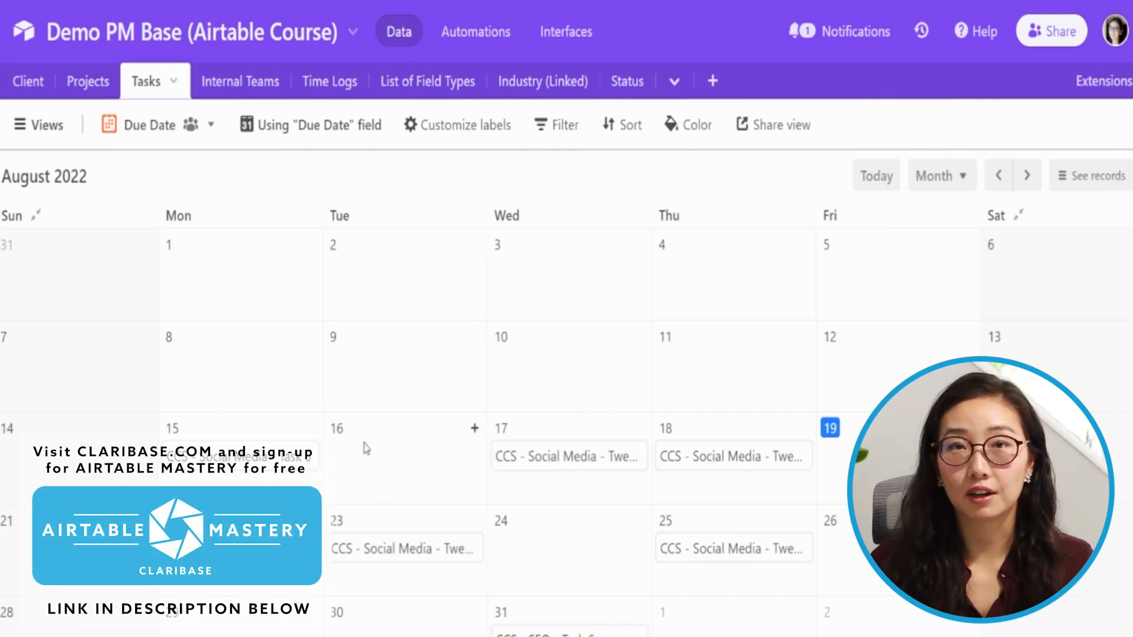
- Move the CCS - Social Media - Tweet 4 record from August 25 to August 24
click(724, 550)
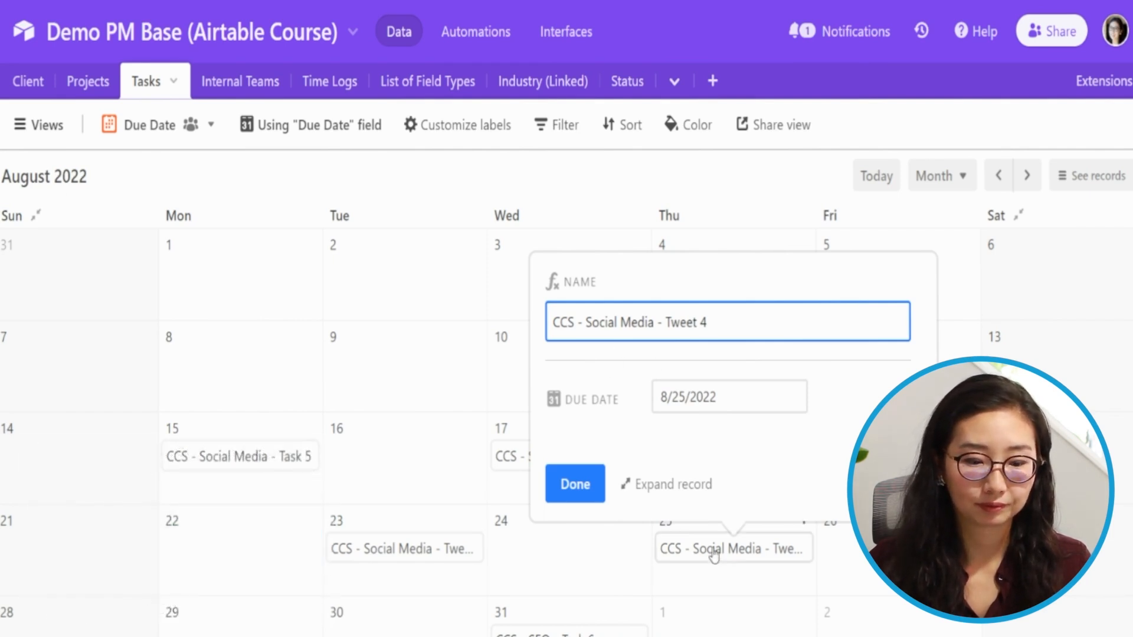
drag(728, 552, 587, 549)
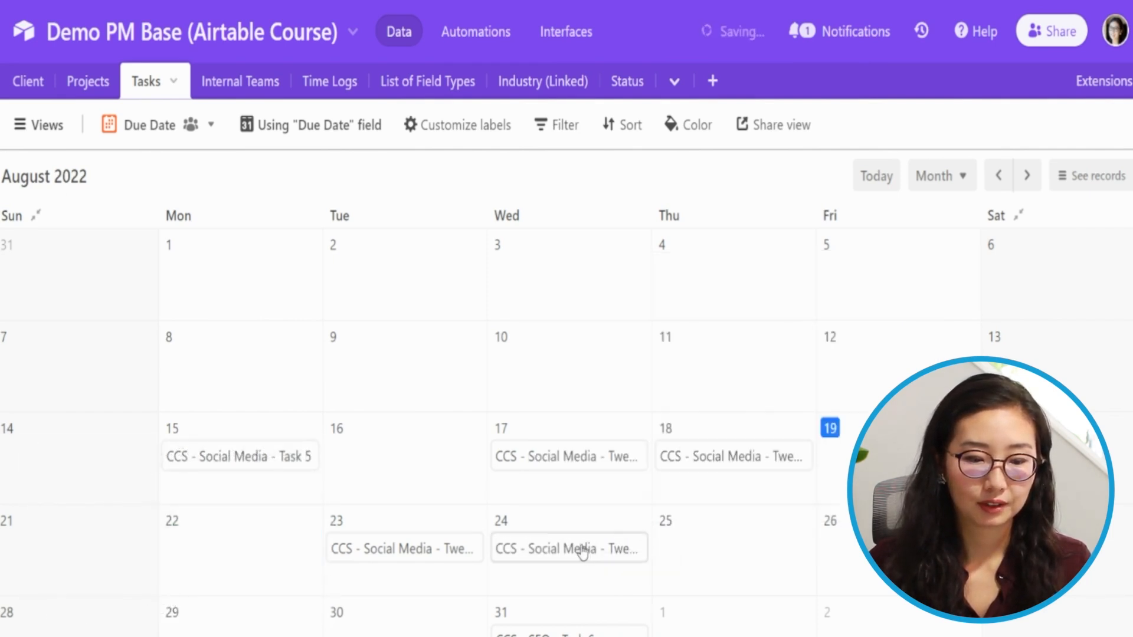
click(583, 549)
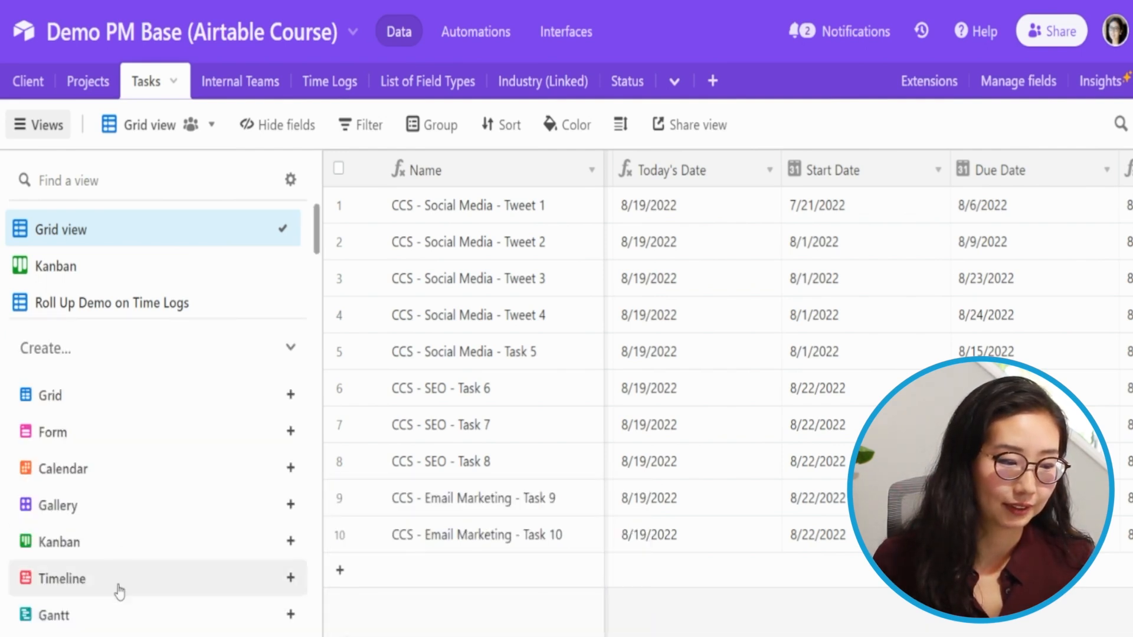
- Create another collaborative Calendar view named "Start and End Date"
click(106, 469)
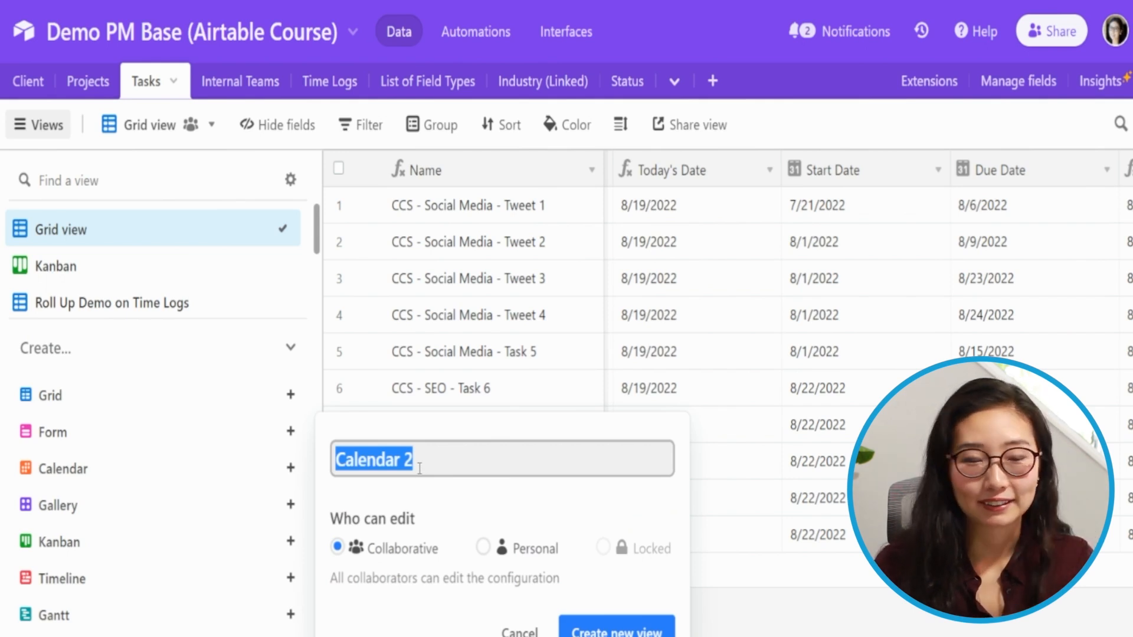
text(Start and End Date)
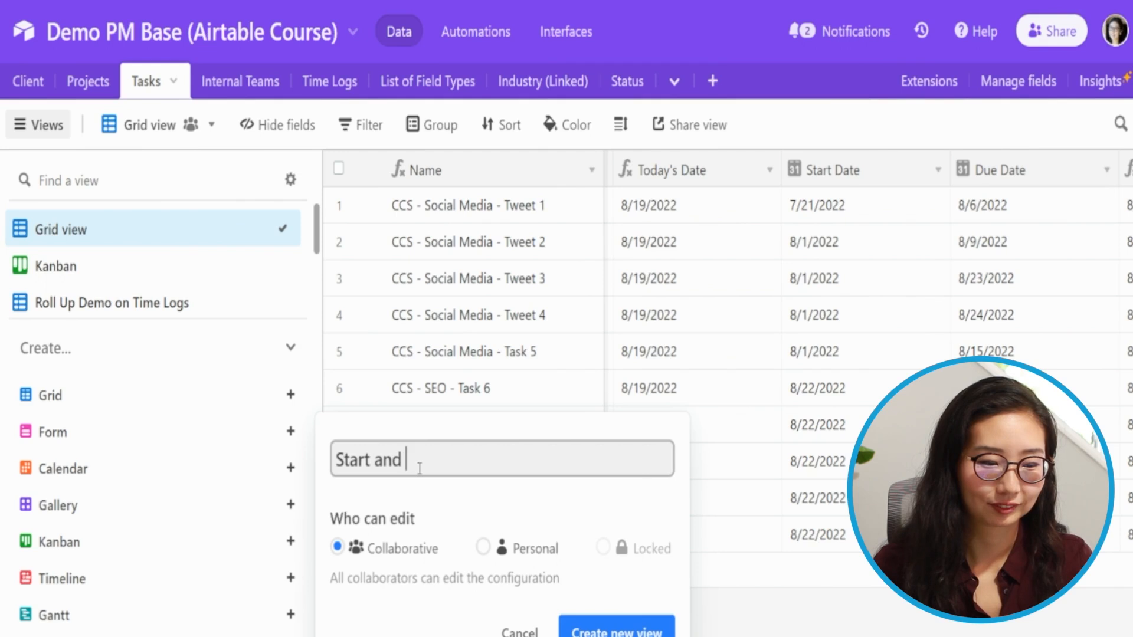
click(614, 633)
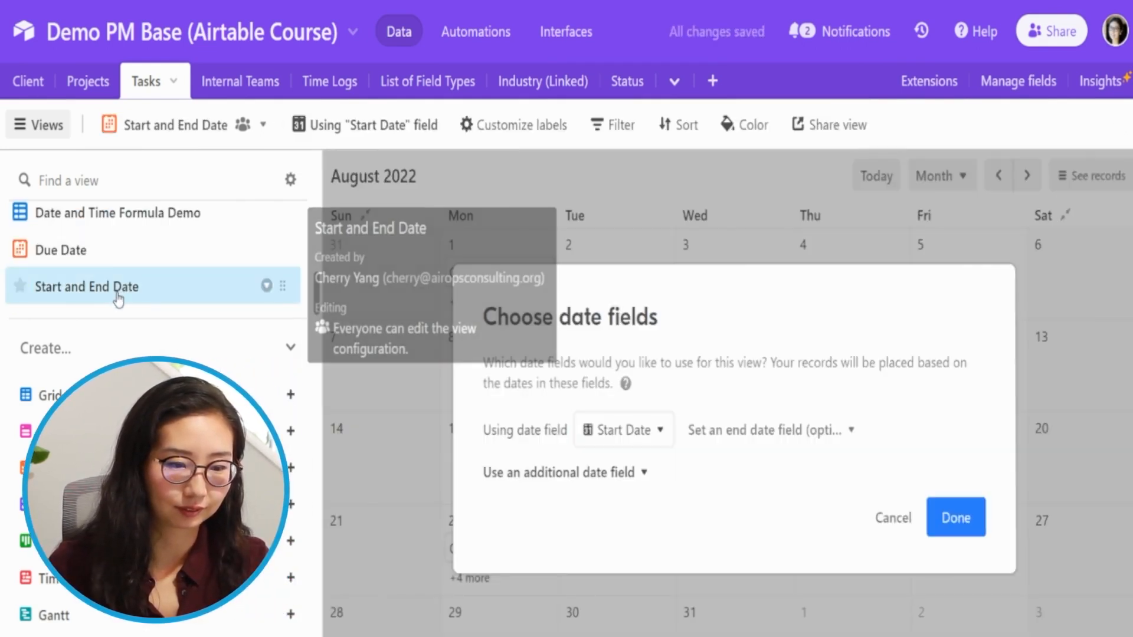
- Set the calendar's date range to run from Start Date to Due Date
click(624, 431)
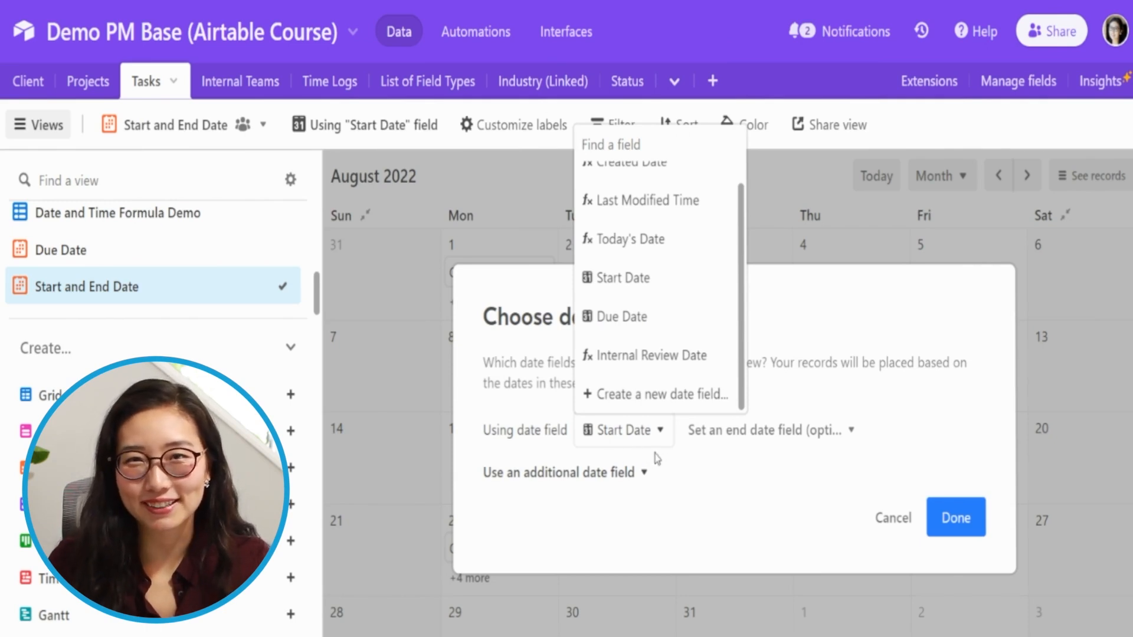
click(763, 437)
click(751, 317)
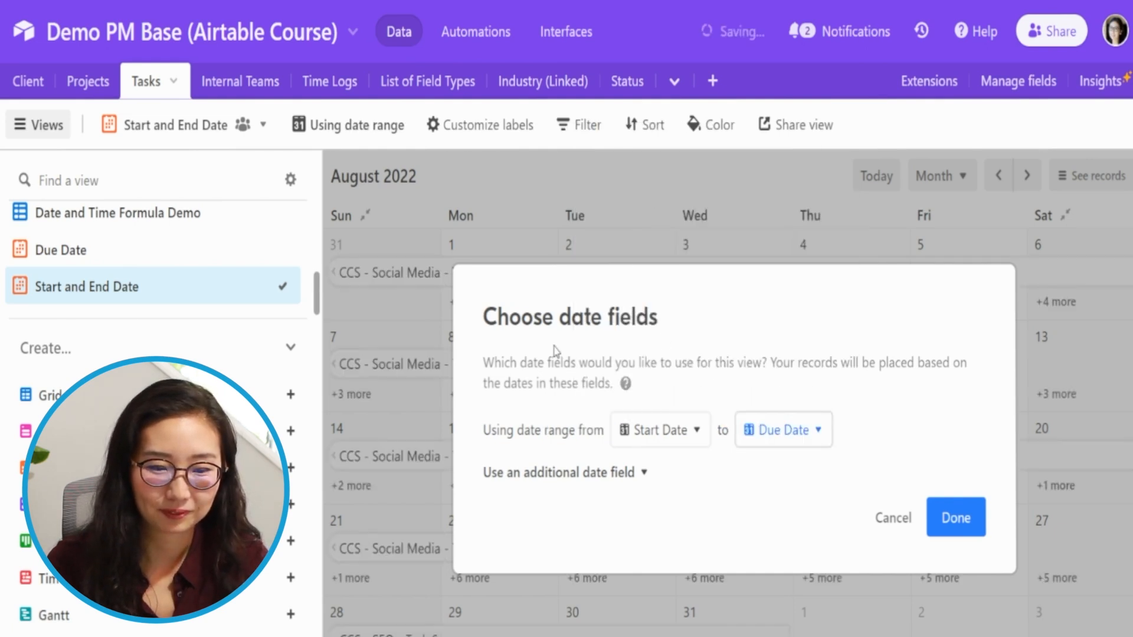
click(933, 518)
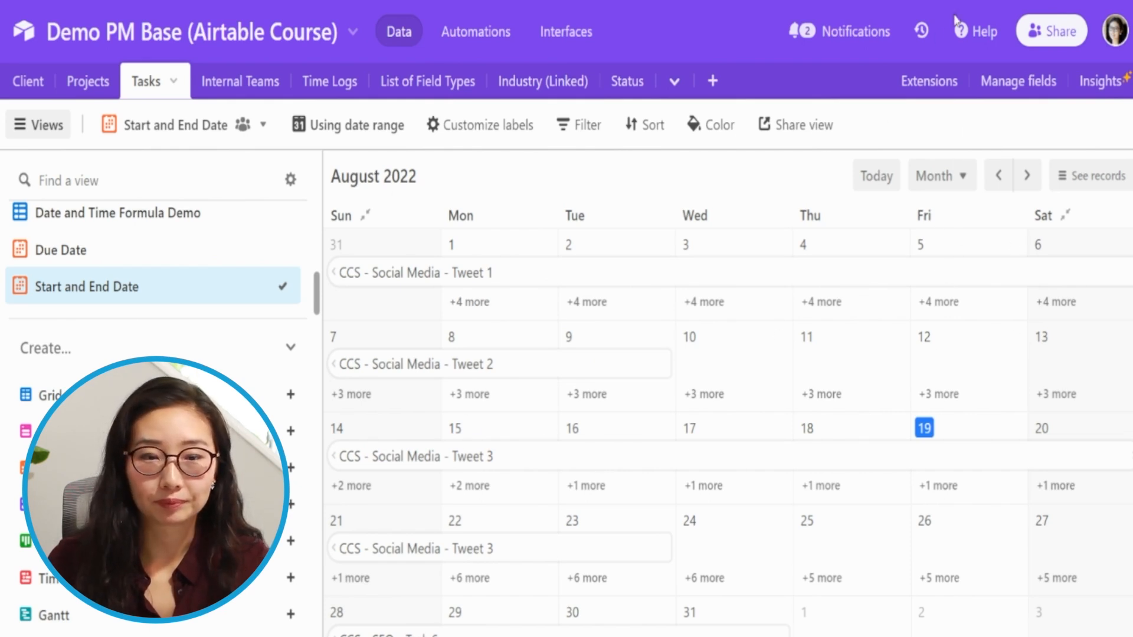
- Switch the calendar timescale to 3 day
click(841, 15)
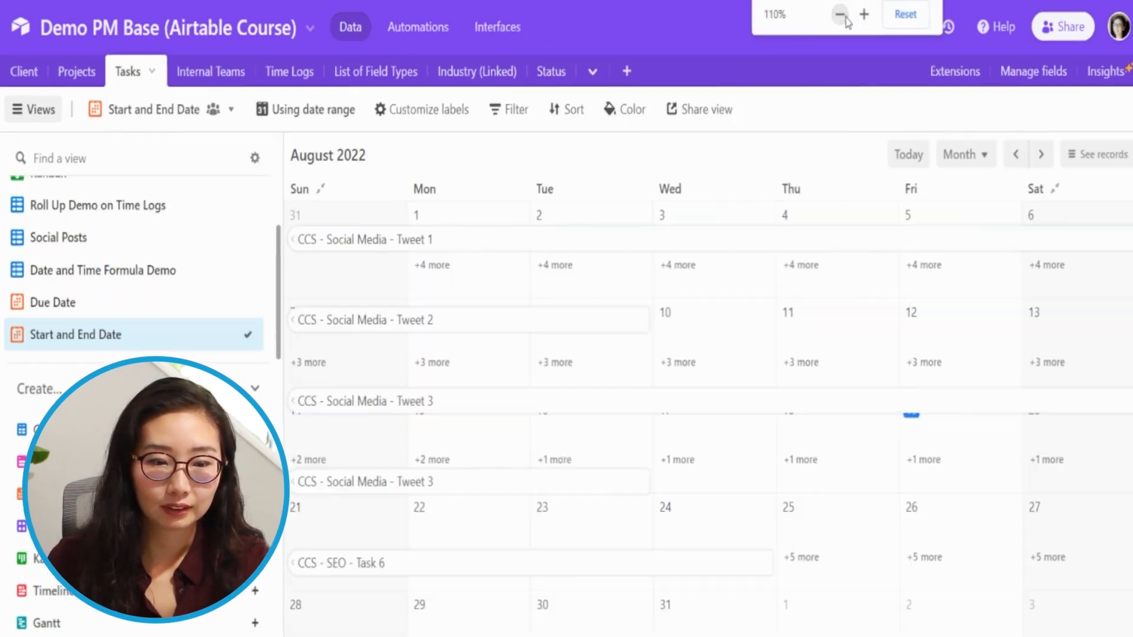
click(841, 15)
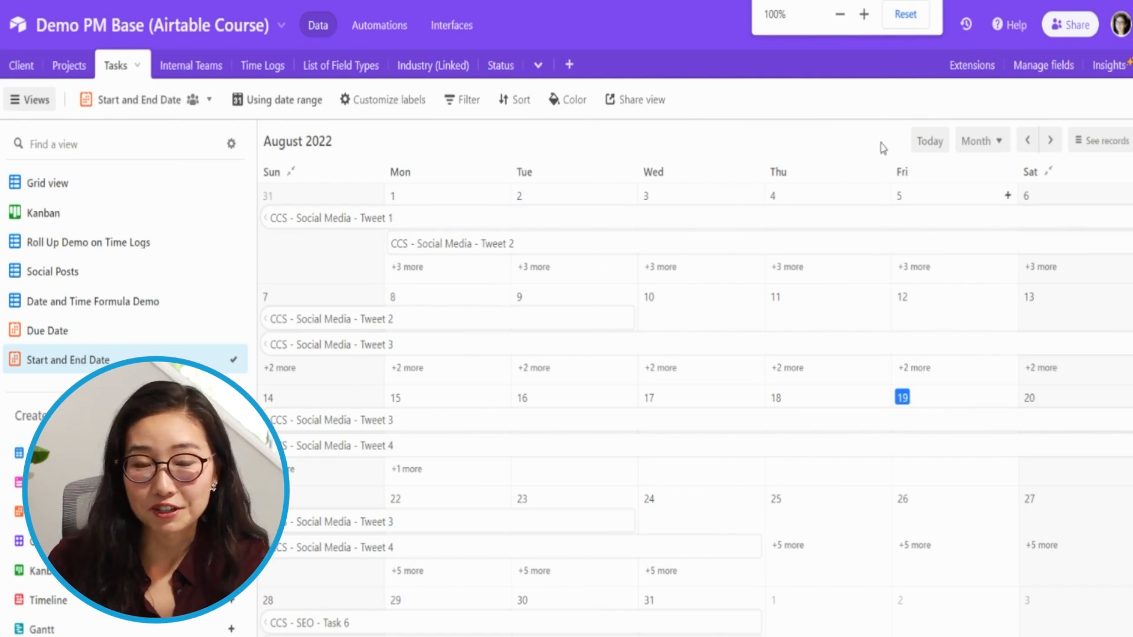
click(863, 14)
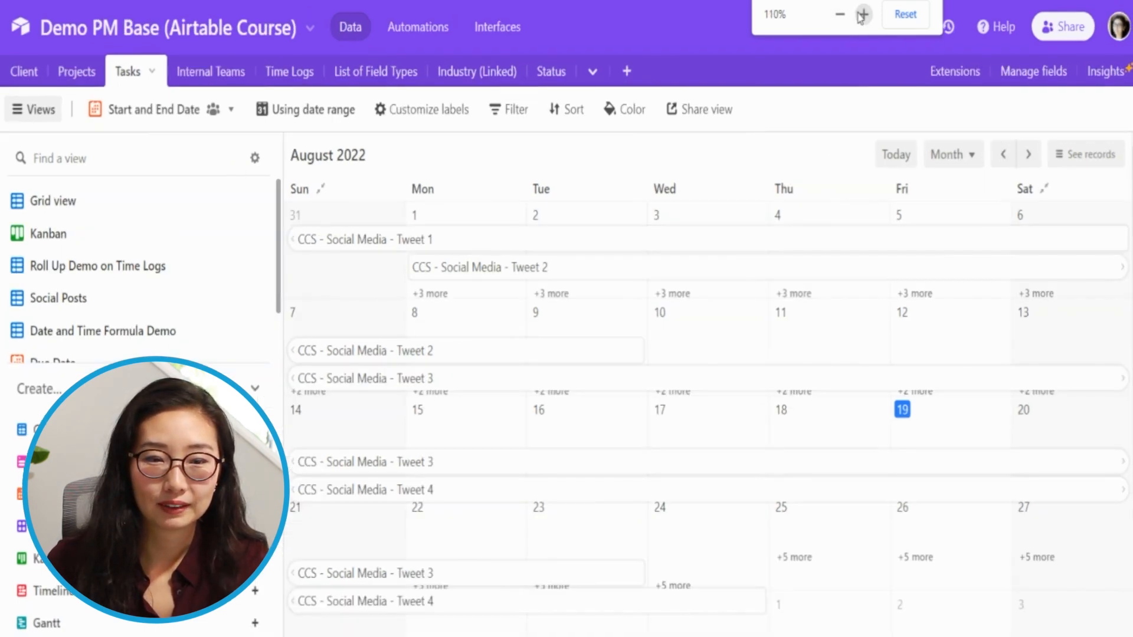
click(863, 14)
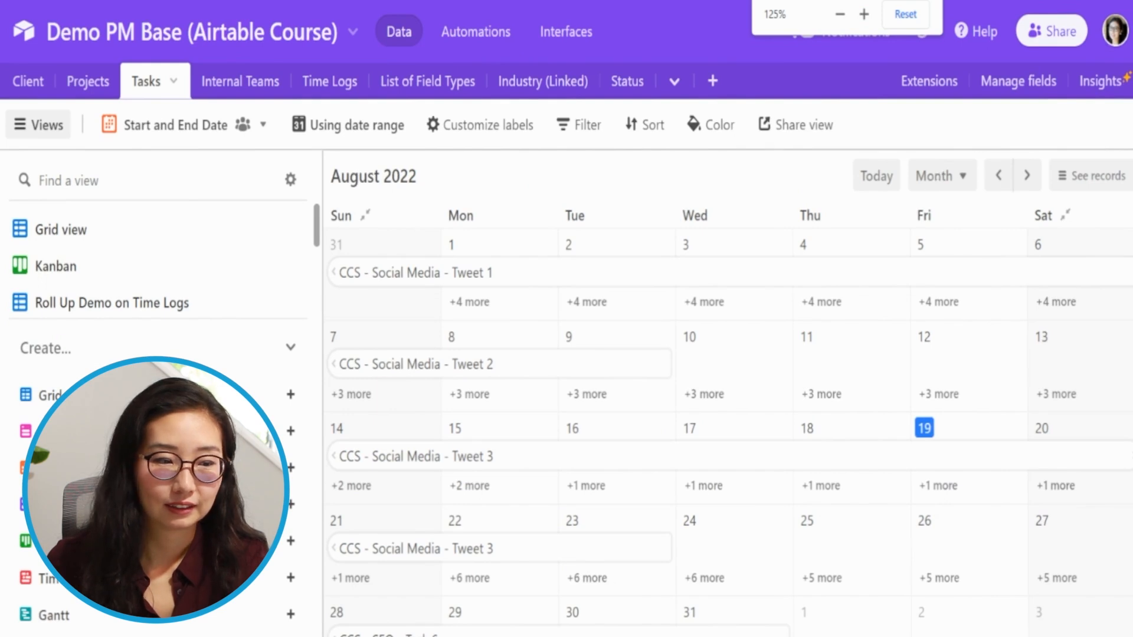
click(46, 128)
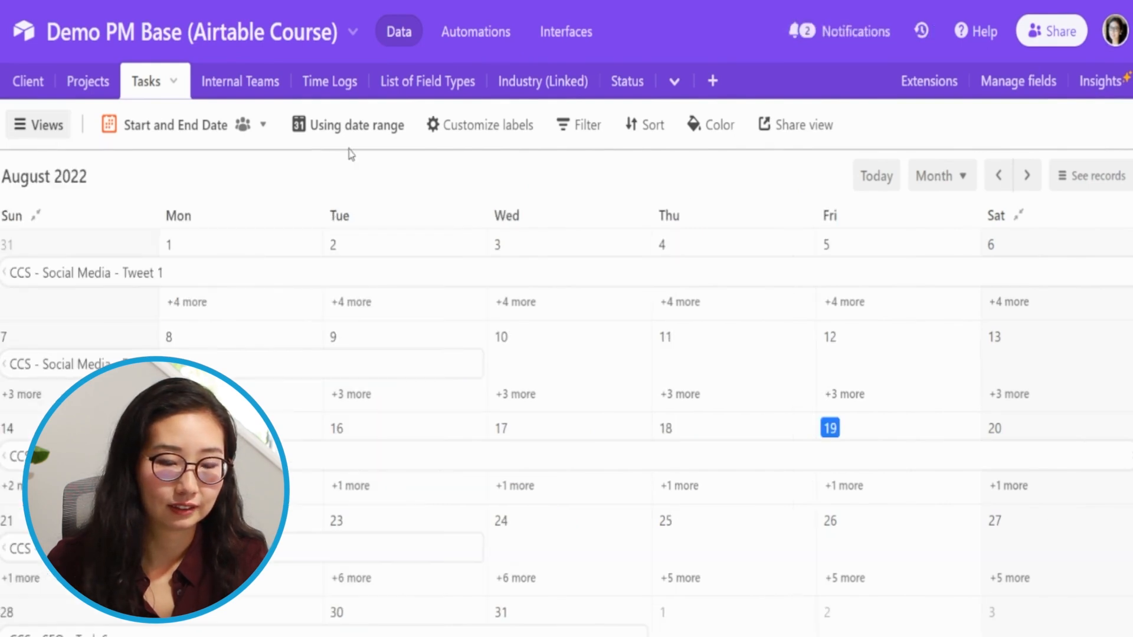
click(952, 180)
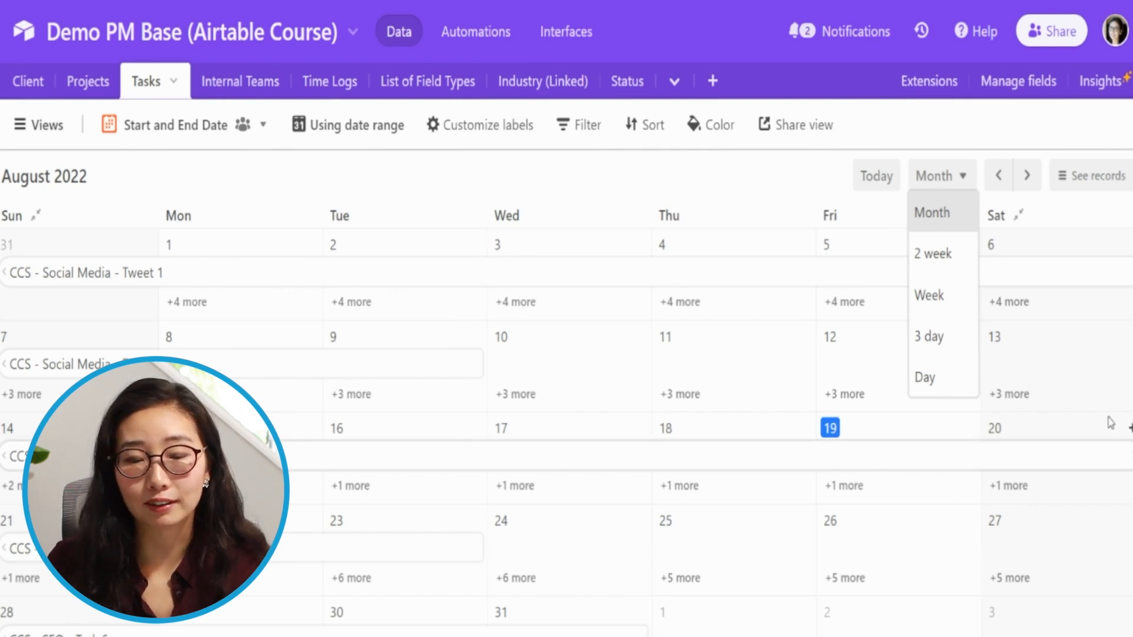
click(936, 336)
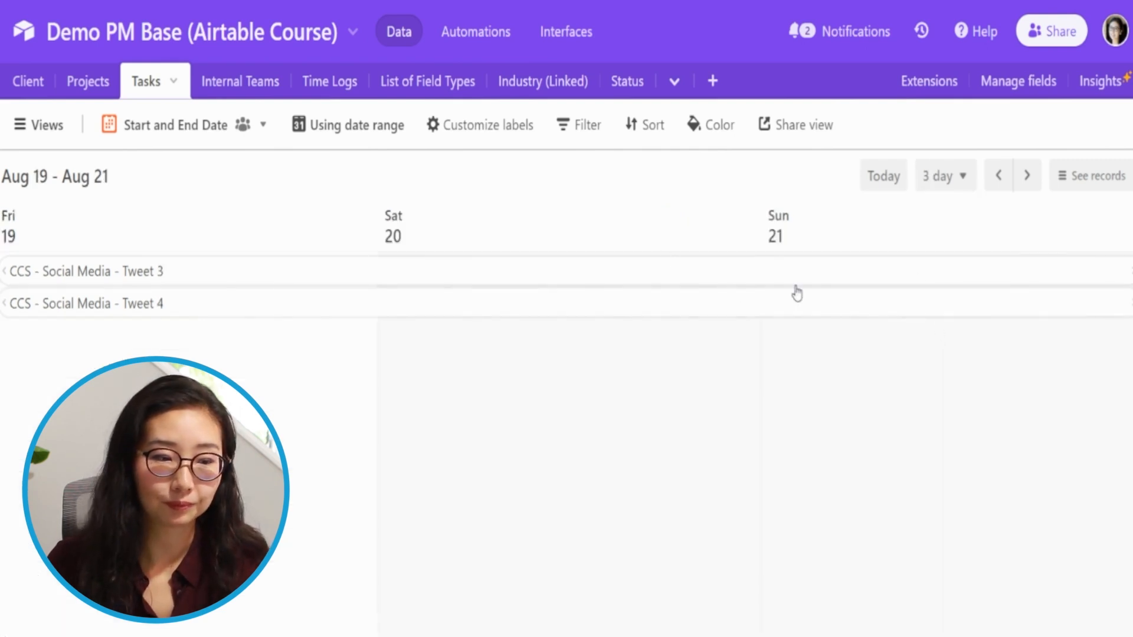
- Switch the calendar timescale to 2 week and to Week
click(943, 186)
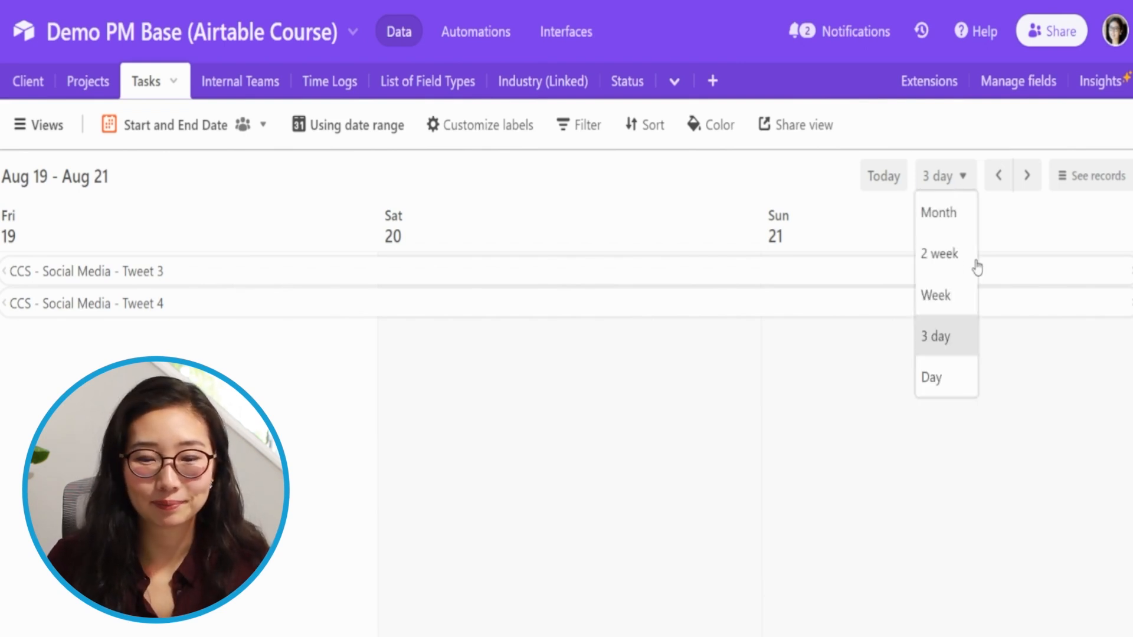
click(941, 255)
click(956, 177)
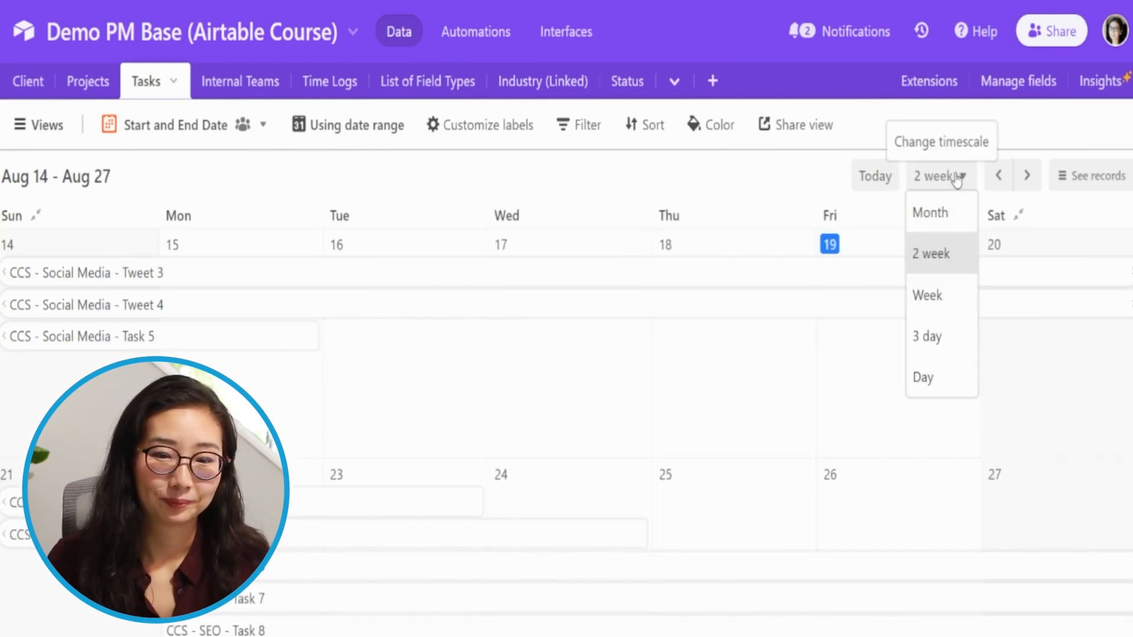
click(926, 295)
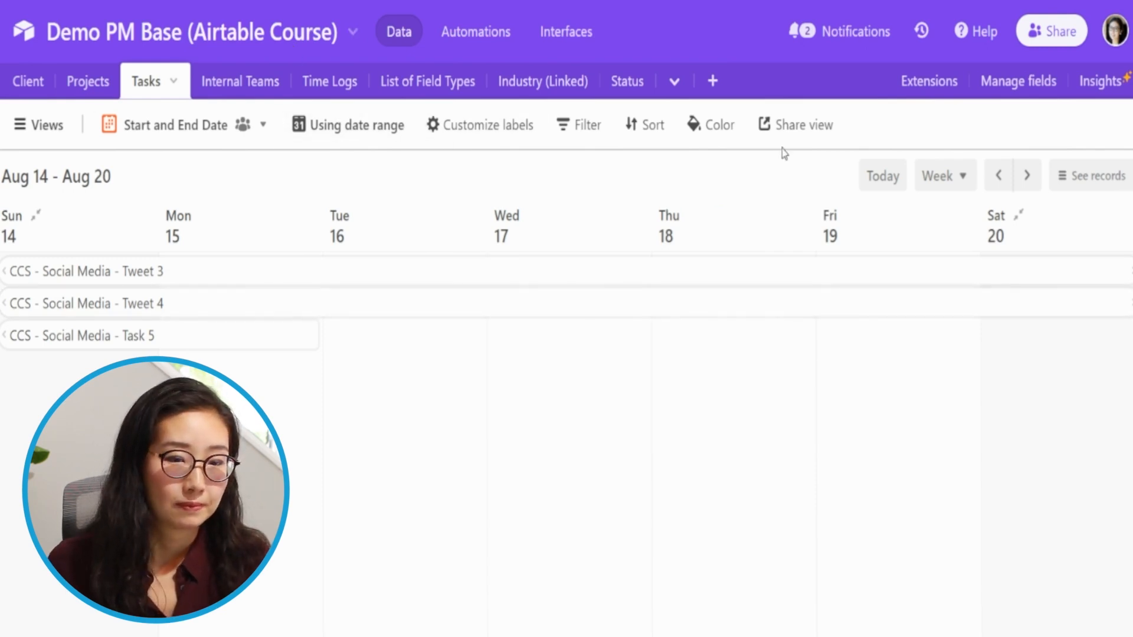
- Create a shareable link for the Start and End Date calendar view
click(799, 131)
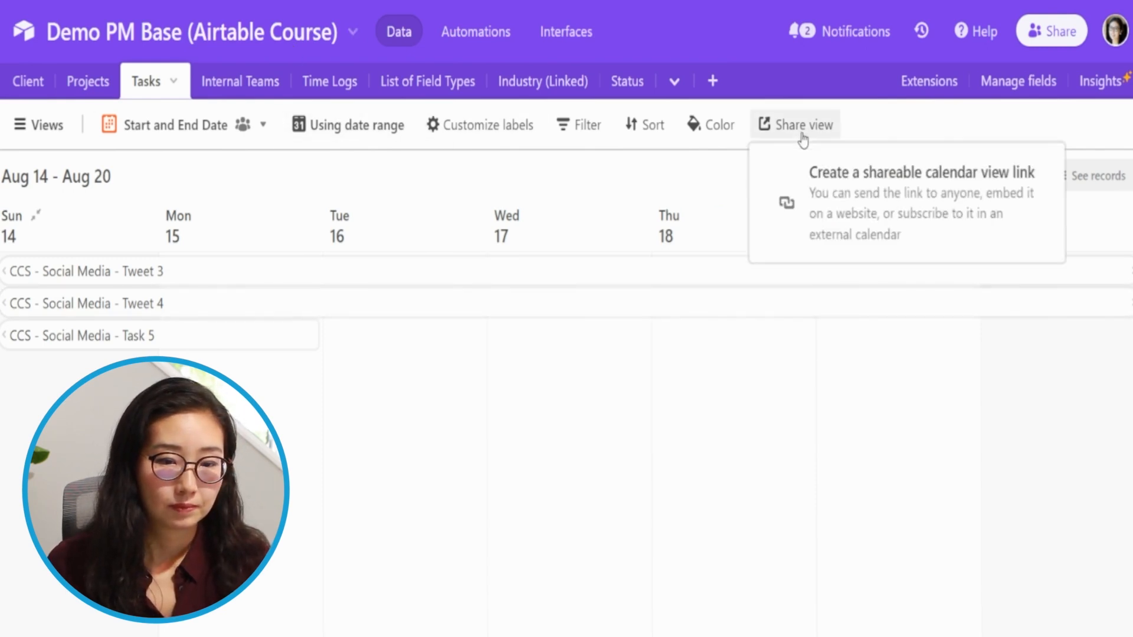
click(783, 158)
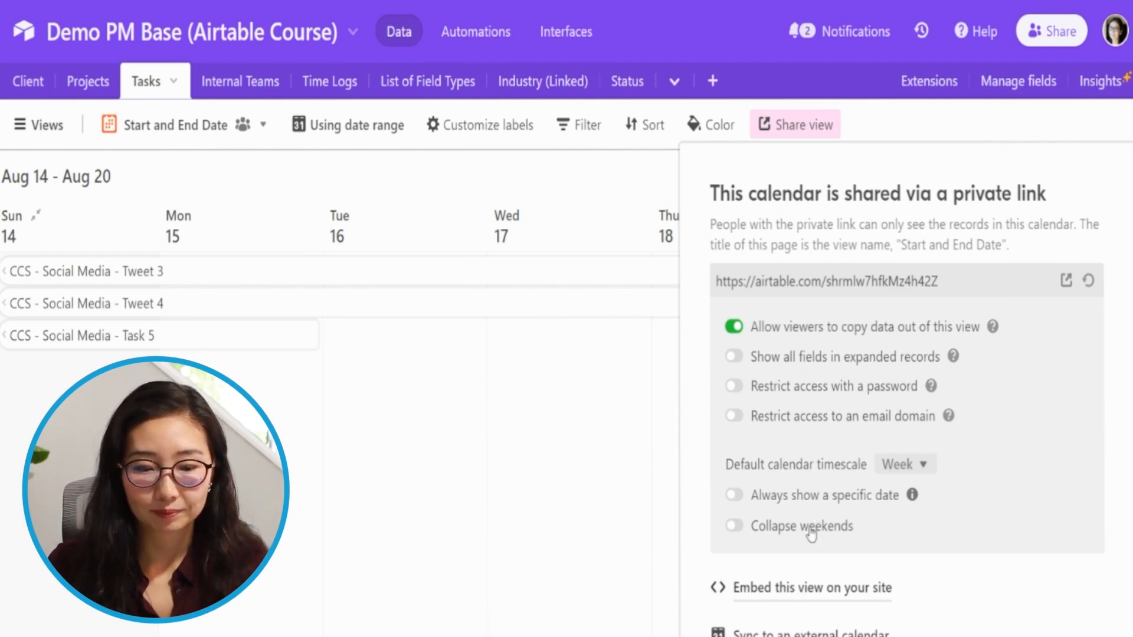
- Open the option to sync the shared view to an external calendar and select its subscription link
scroll(783, 565, down, 1)
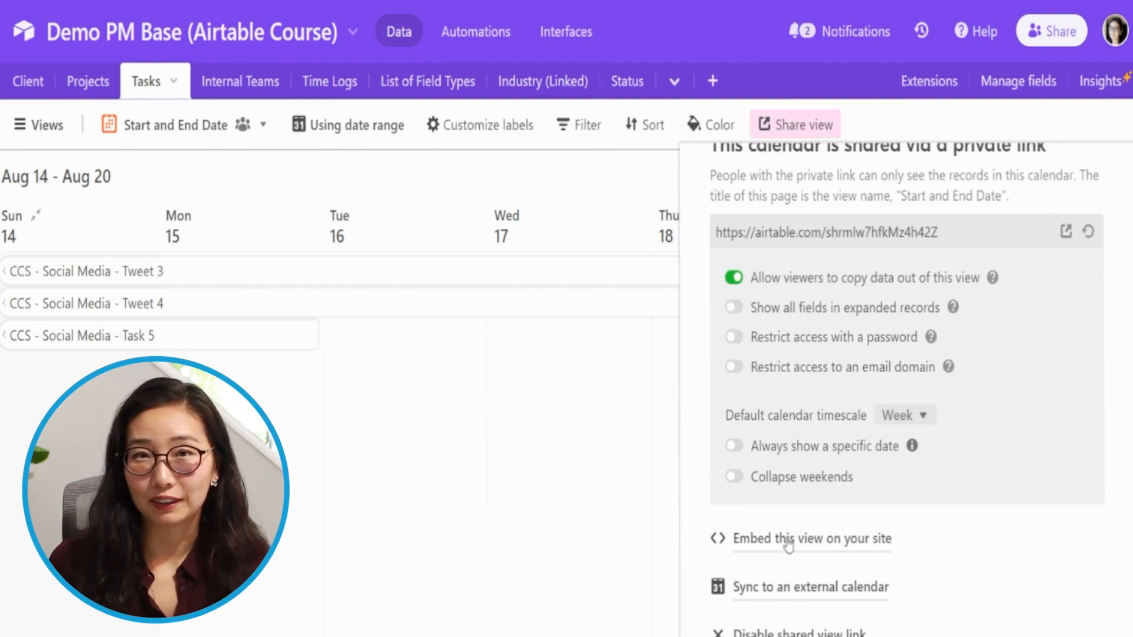
click(771, 602)
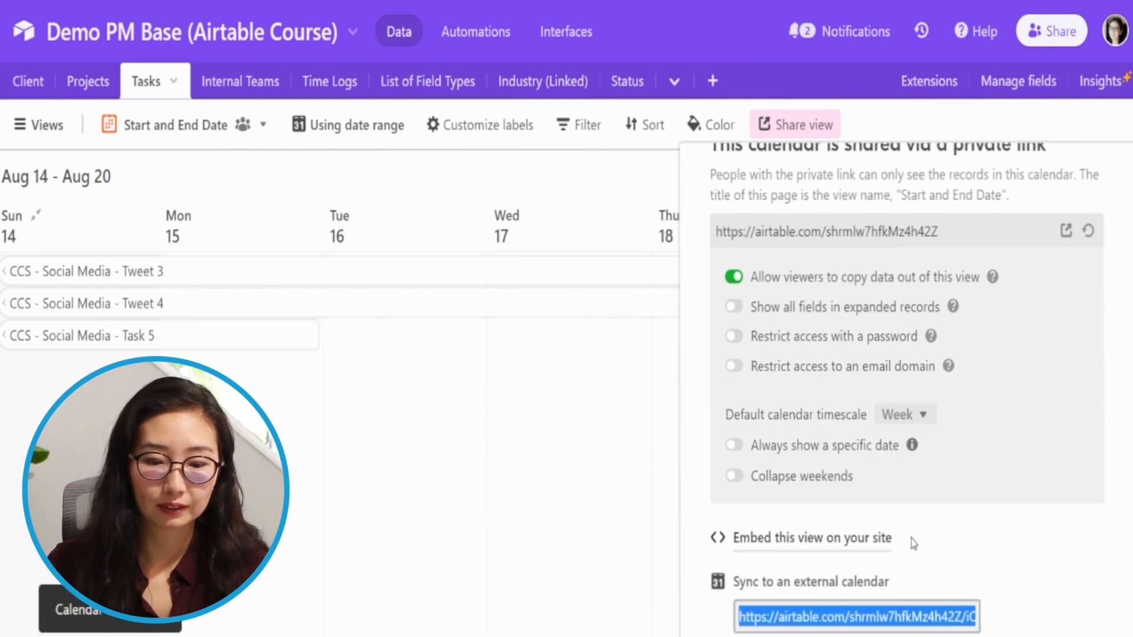
scroll(914, 543, down, 1)
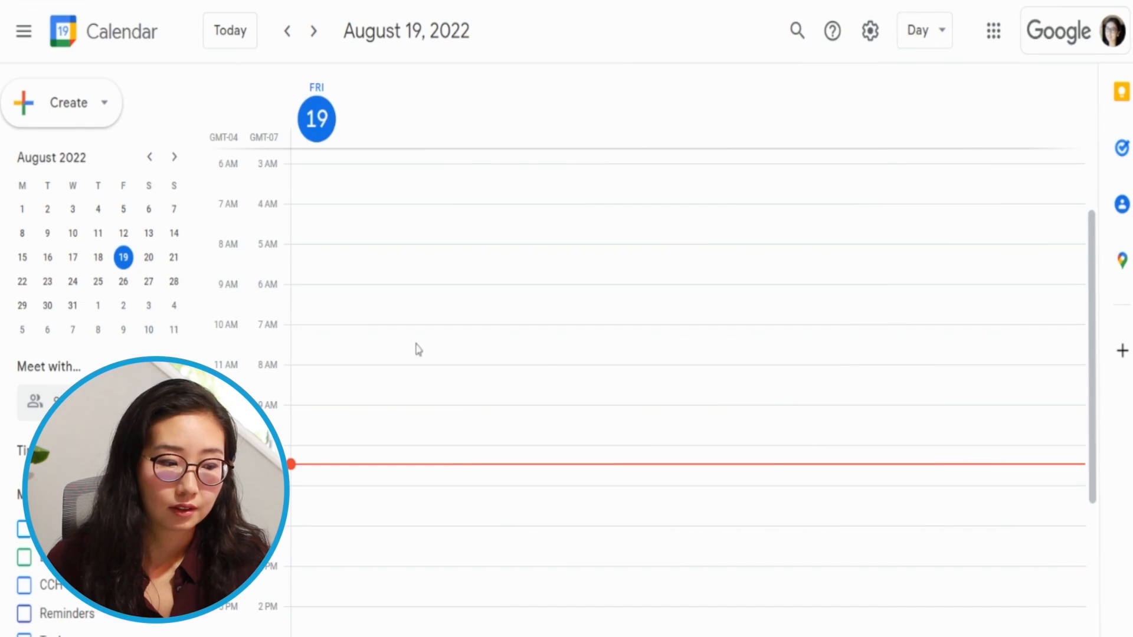
- Switch to Google Calendar and change its display to Week
click(937, 33)
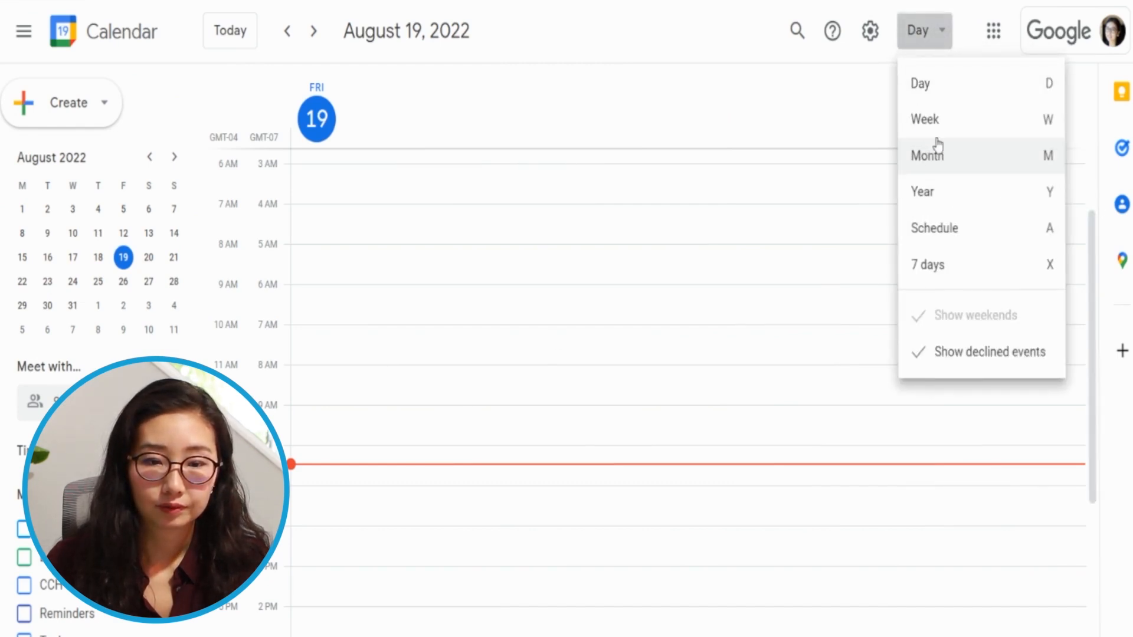
click(932, 119)
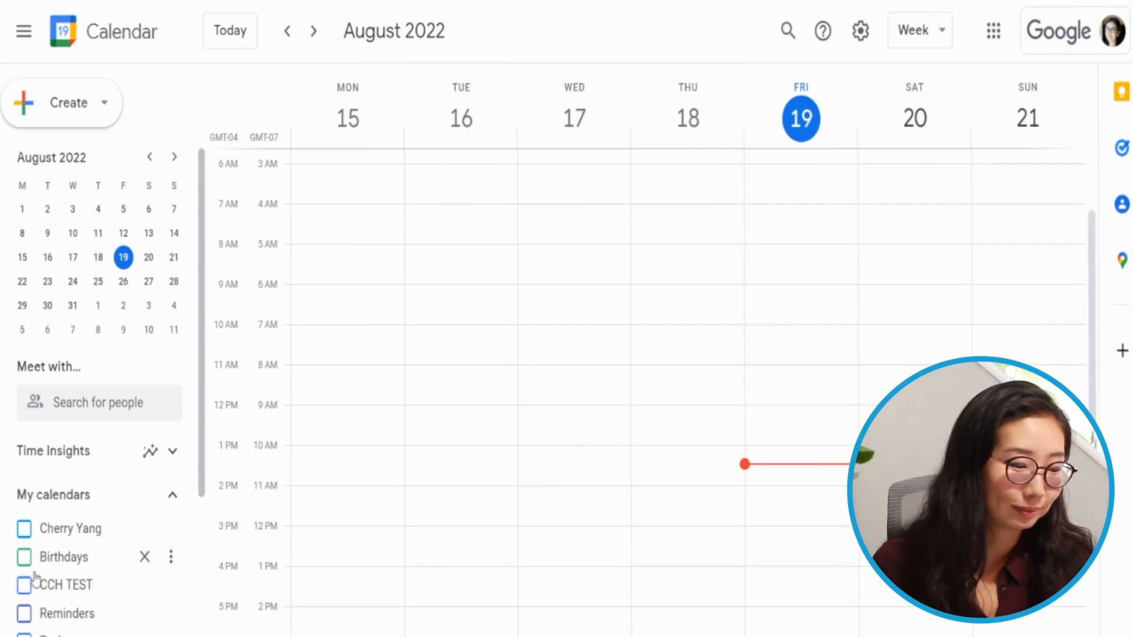
- Add a new calendar from URL by pasting the copied Airtable subscription link
scroll(106, 577, down, 5)
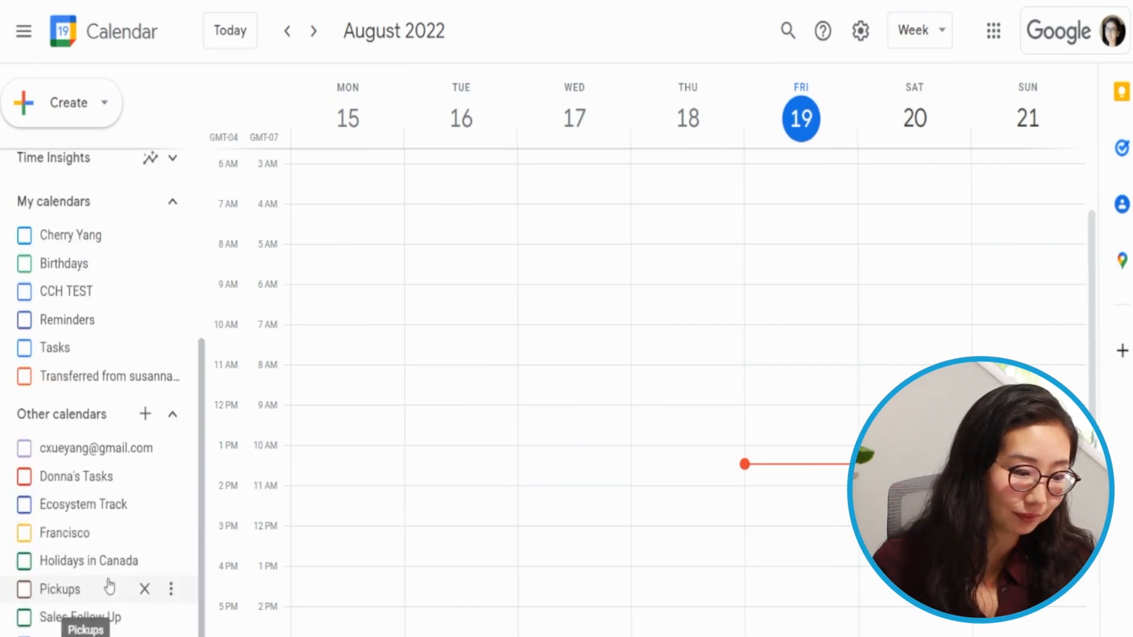
click(145, 414)
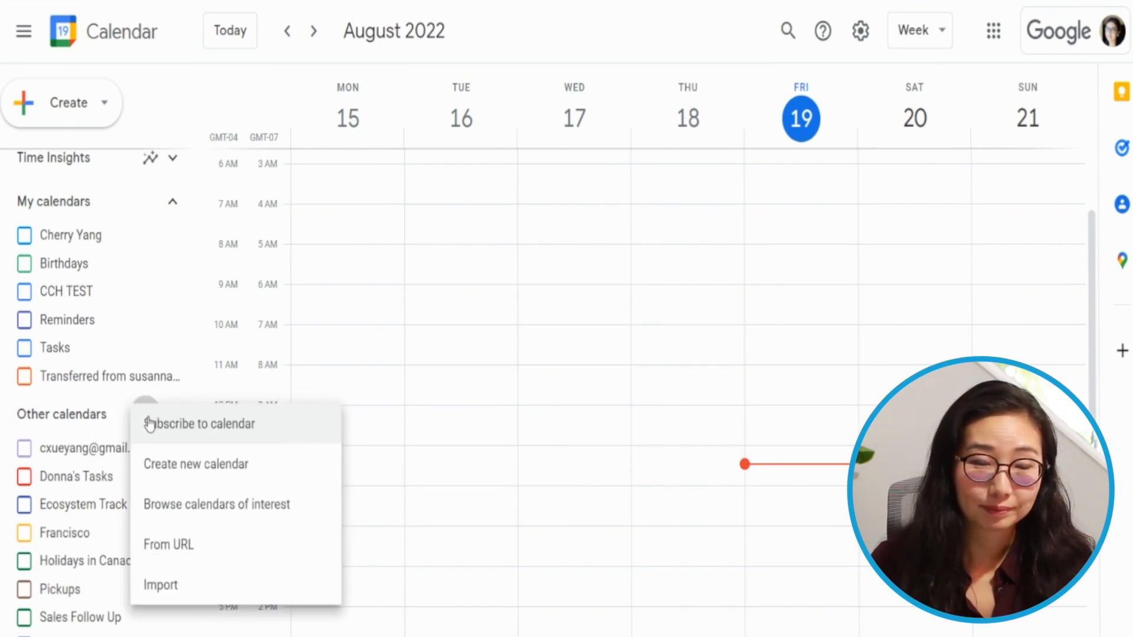
click(202, 551)
click(461, 158)
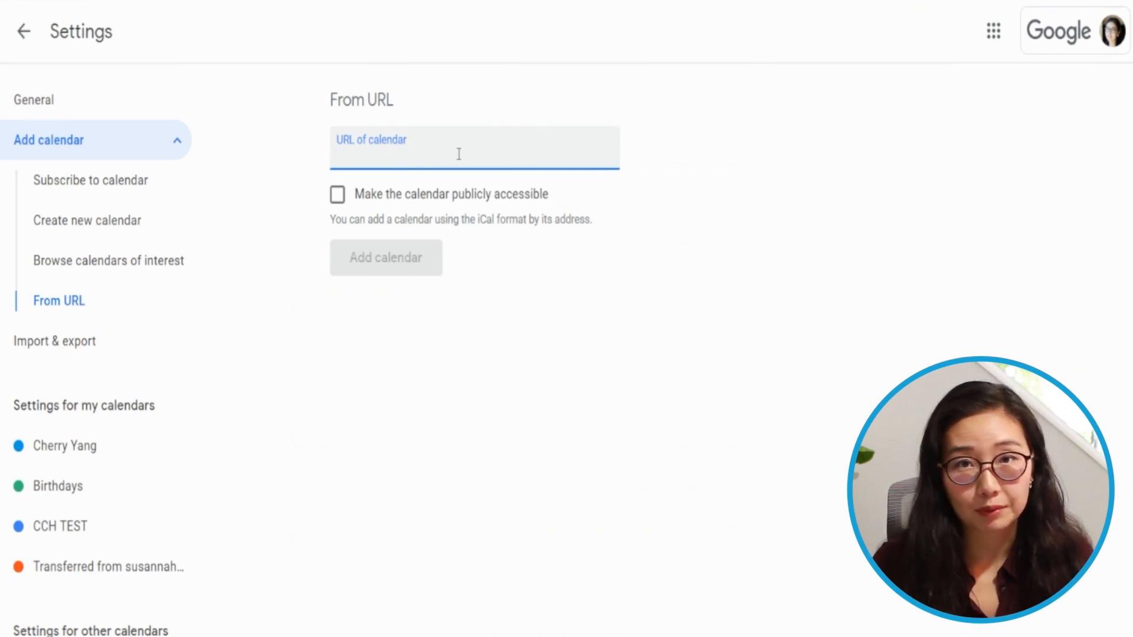
key(ctrl+v)
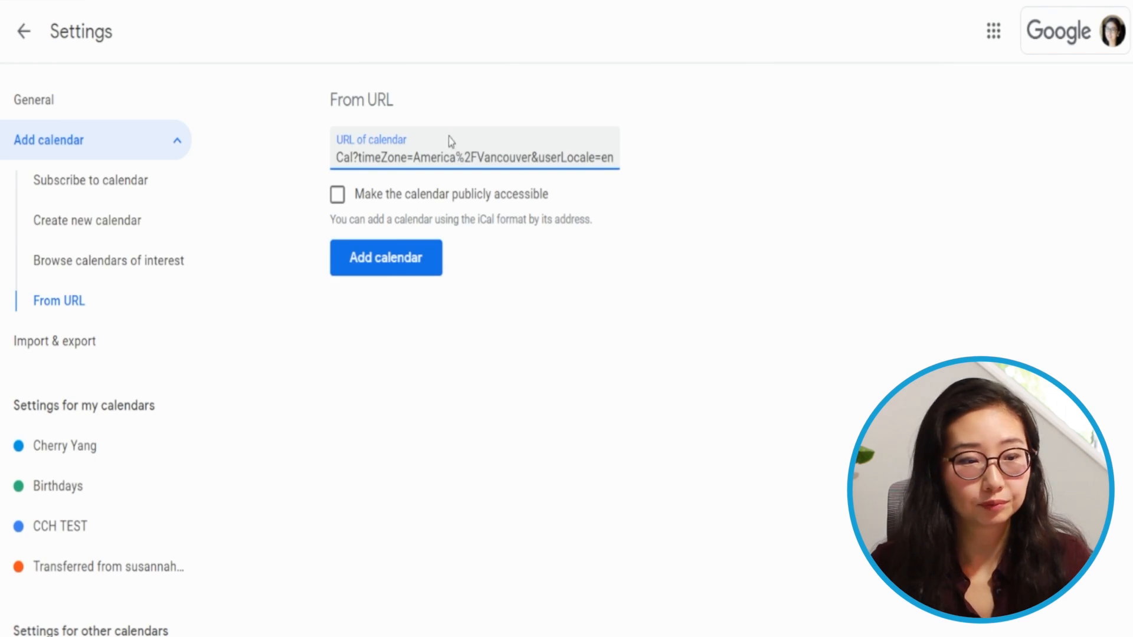
click(382, 259)
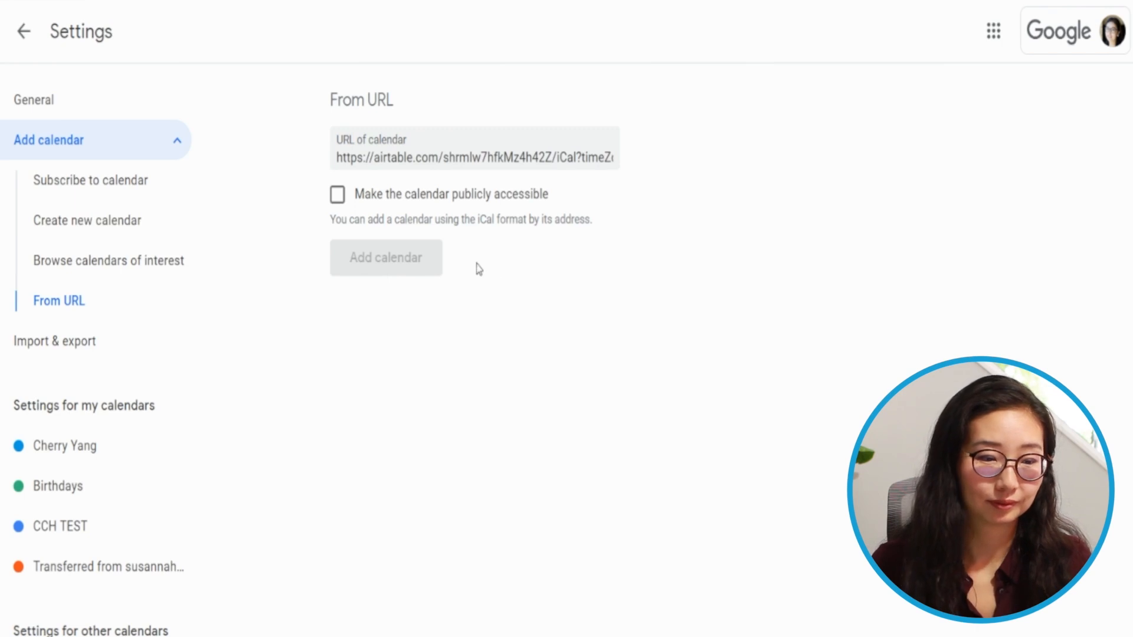
- Return to the calendar's Week view to check the synced Airtable tasks
click(24, 32)
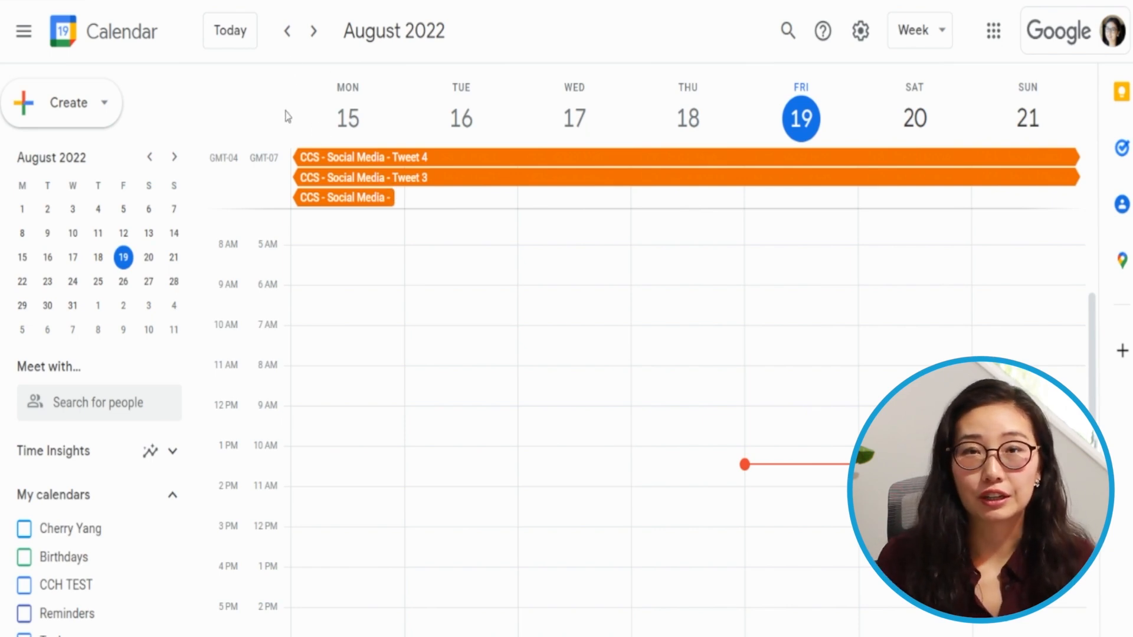
click(916, 30)
click(918, 158)
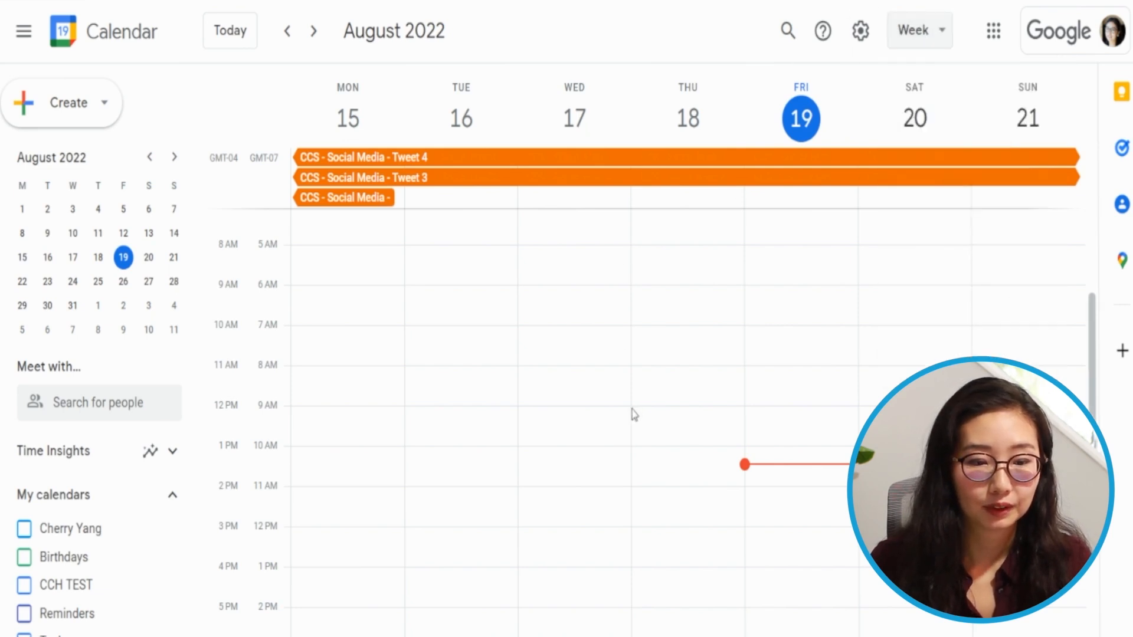